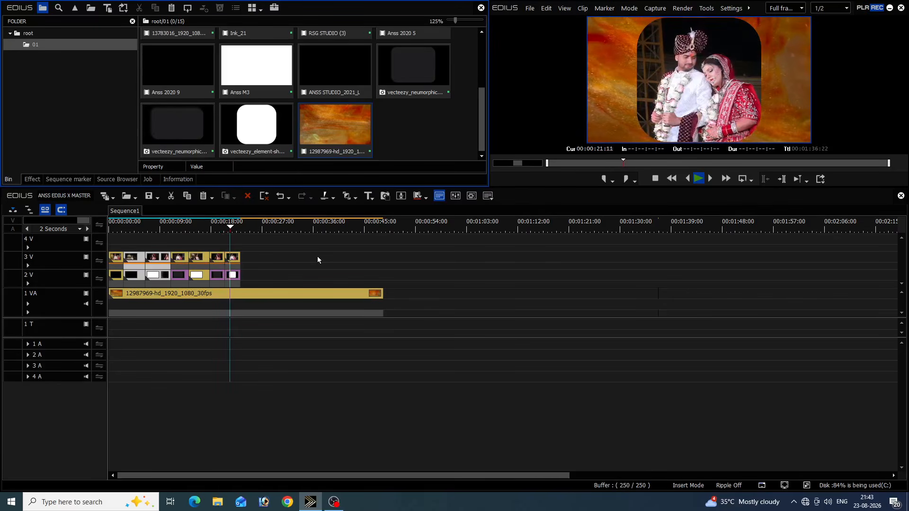
Step: Play the existing sequence and scrub through its matte clips from the beginning
key(space)
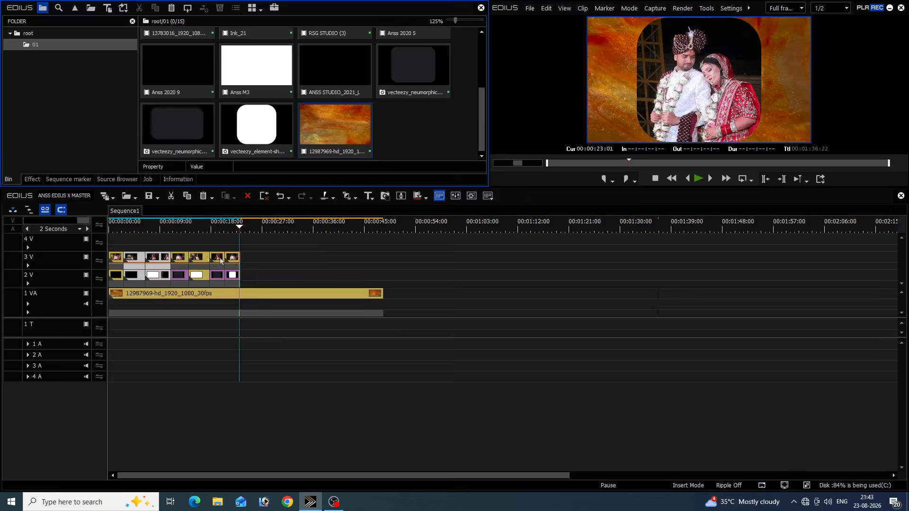
click(110, 227)
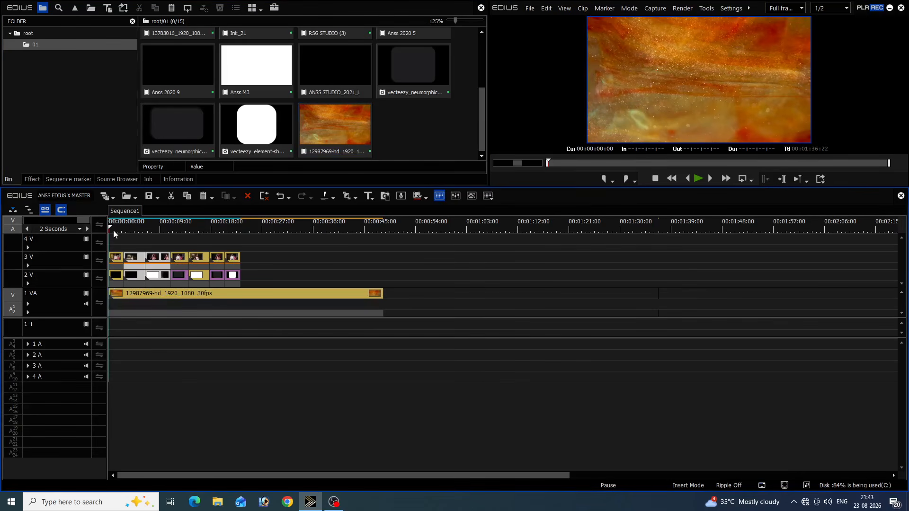
drag(109, 229, 221, 249)
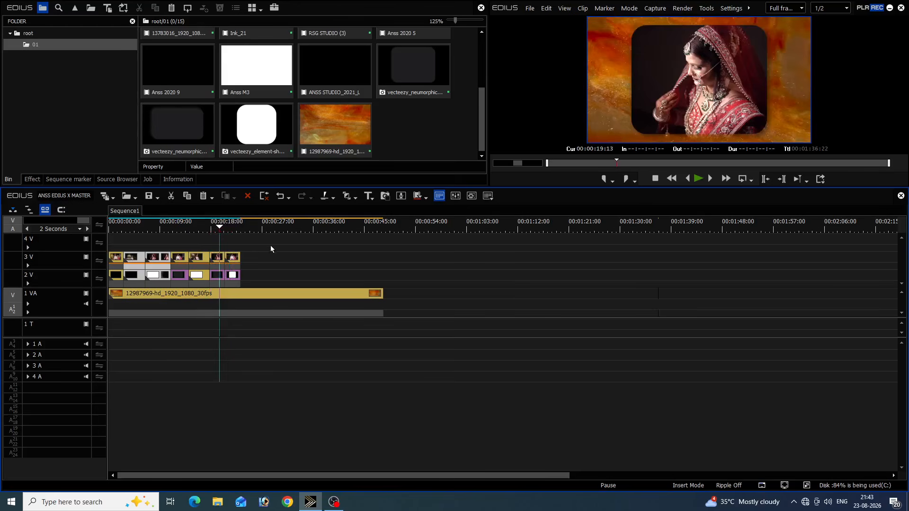
Step: Delete all clips on tracks 2V and 3V, keeping only the background clip on 1 VA
drag(275, 244, 98, 277)
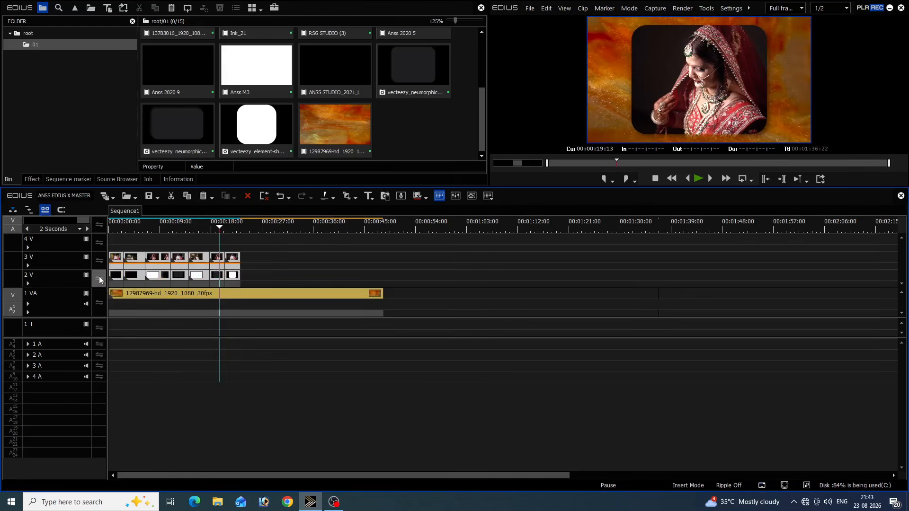
key(Delete)
Step: Place the bride clip 13782960 on track 4V and the Ink_21 clip on track 1 VA beyond the background's end
scroll(243, 109, up, 3)
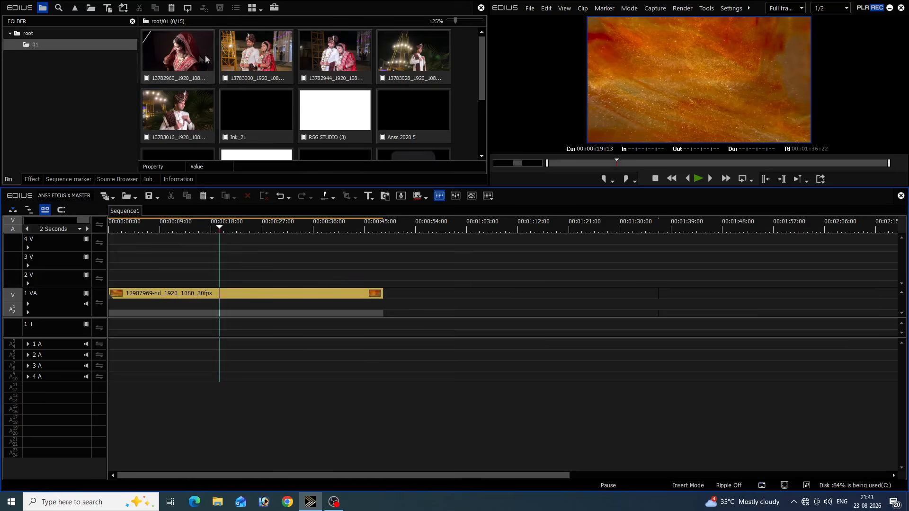
click(179, 55)
drag(174, 56, 157, 241)
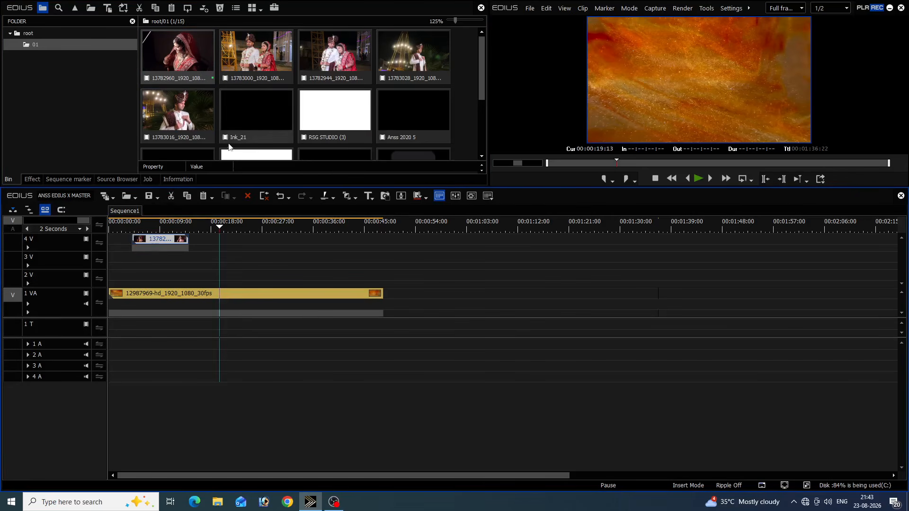
mouse_move(251, 106)
mouse_down()
mouse_move(374, 268)
mouse_move(411, 293)
mouse_up()
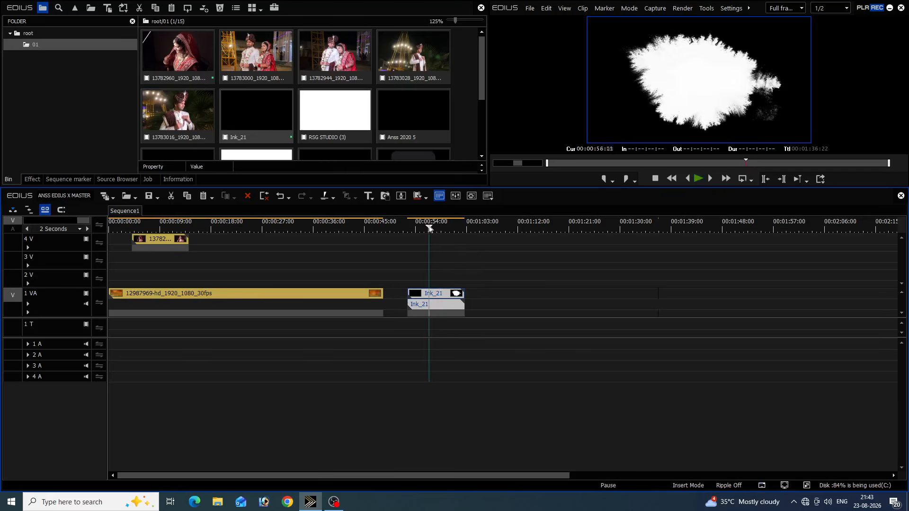
Step: Play the Ink_21 clip to examine how its white ink shape spreads over black
click(413, 230)
key(space)
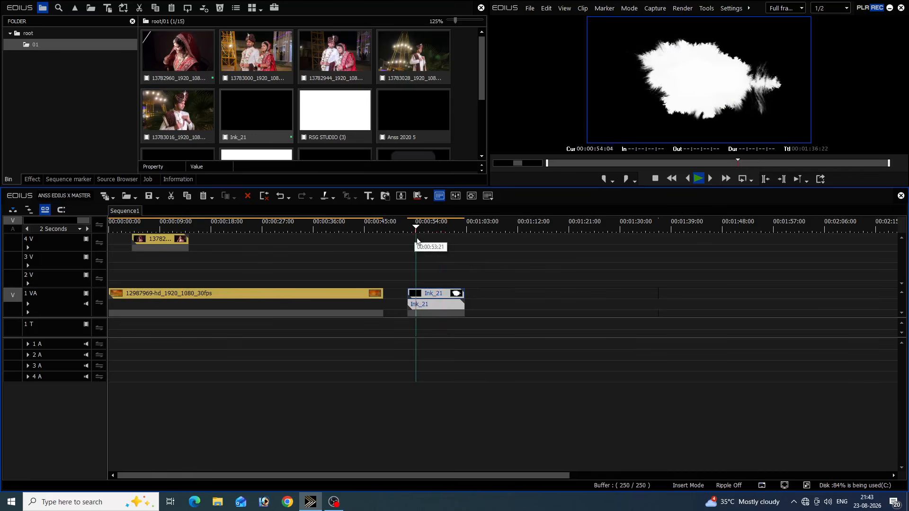
key(space)
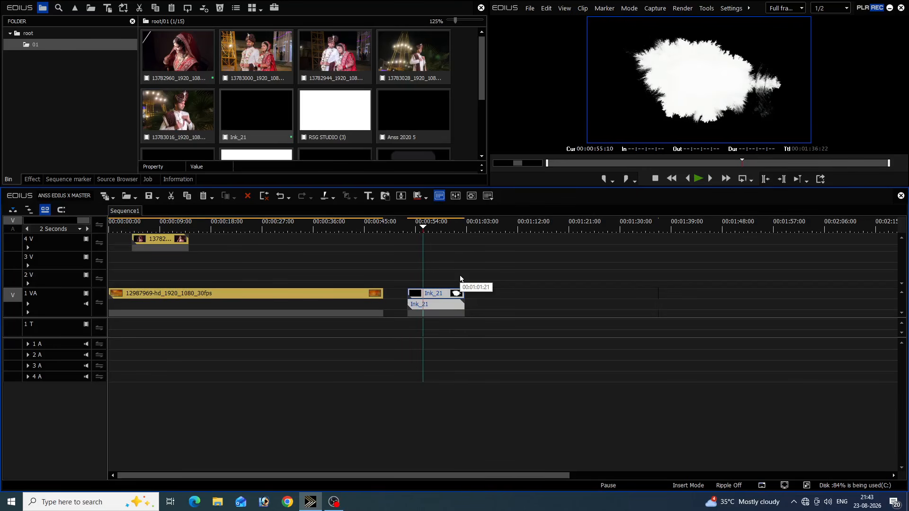
Step: Move Ink_21 to track 2V and the bride clip to 3V directly above it, aligning both starts at 00:00:02:24
drag(445, 296, 169, 260)
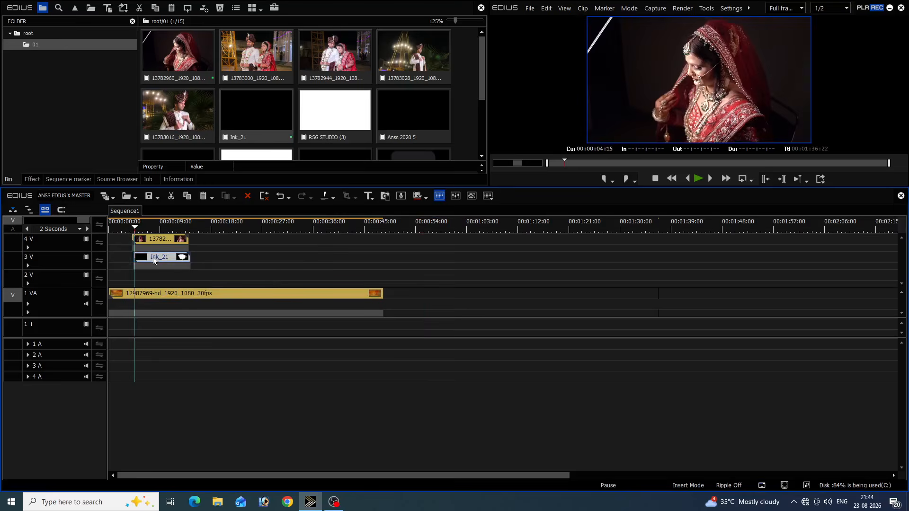
click(60, 210)
mouse_move(146, 258)
mouse_down()
mouse_move(158, 275)
mouse_move(148, 271)
mouse_up()
click(131, 231)
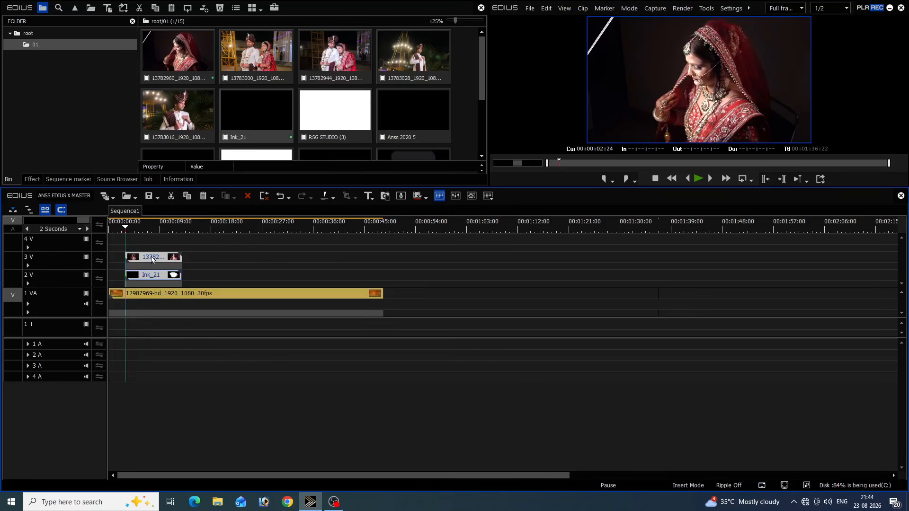
Step: Apply the Track Matte keyer to the bride clip on track 3V and play the result over the background
click(158, 276)
click(161, 259)
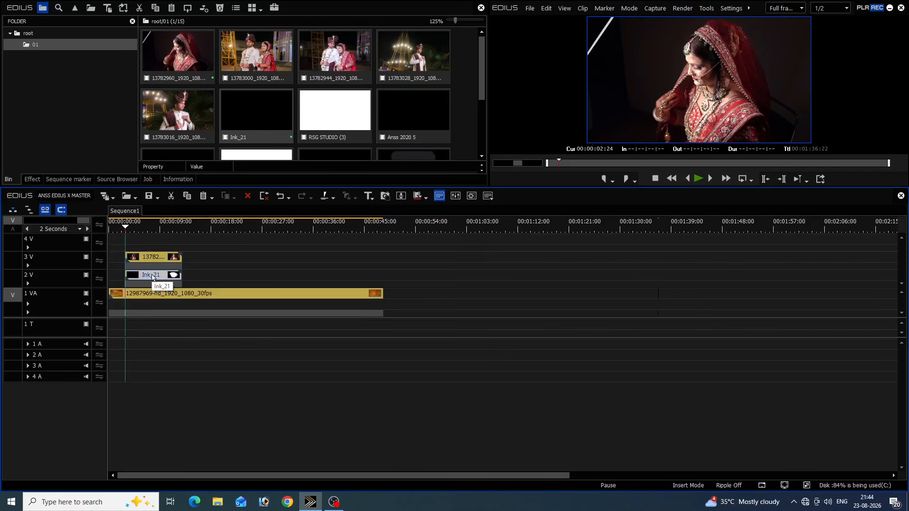
click(37, 179)
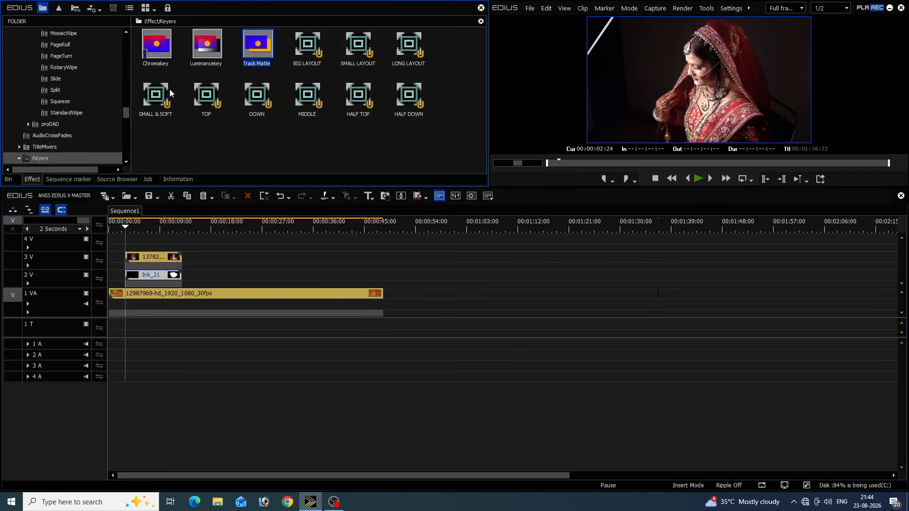
scroll(120, 23, up, 10)
drag(126, 41, 128, 118)
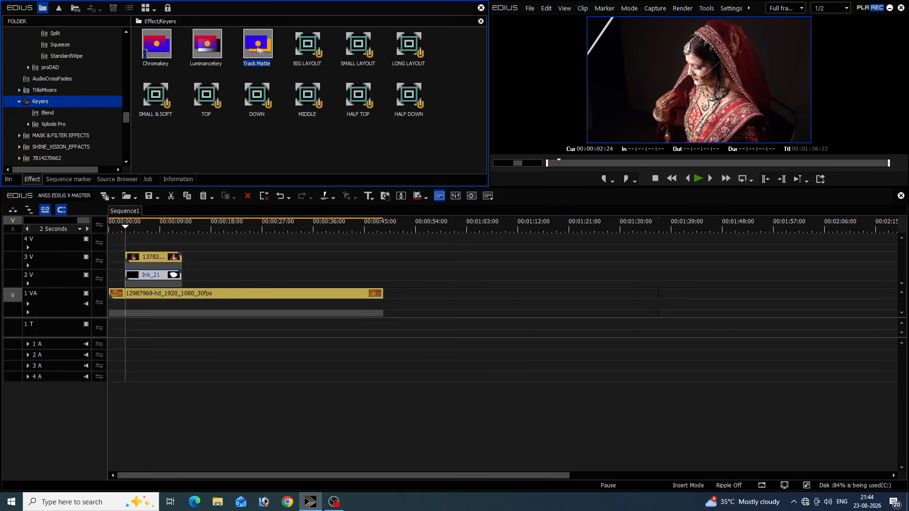
drag(258, 48, 140, 264)
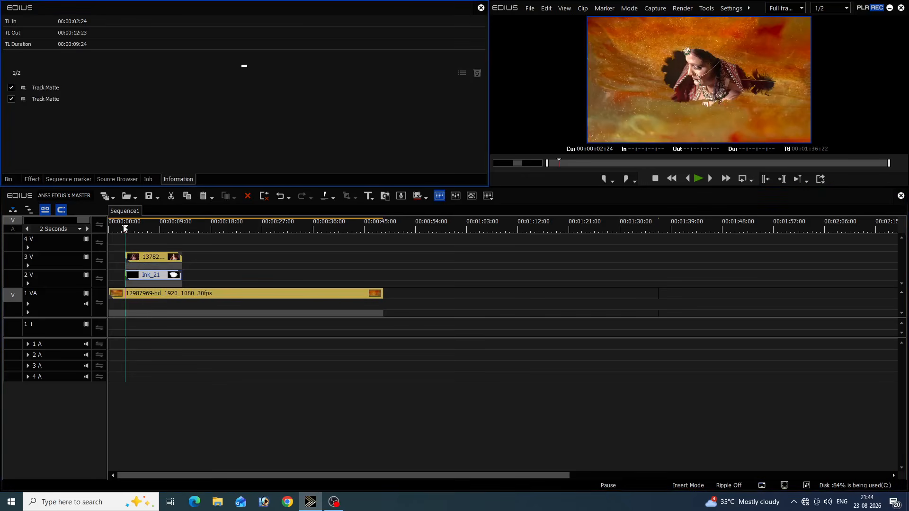
click(125, 230)
key(space)
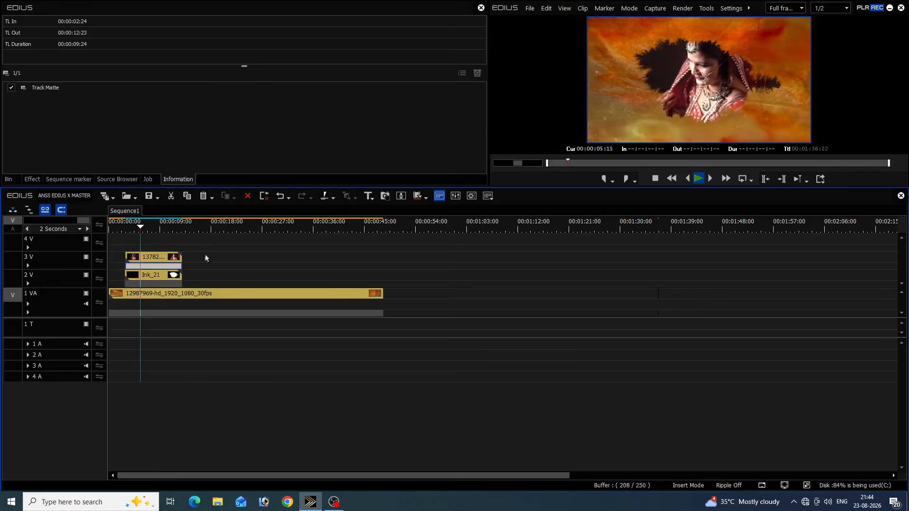
Step: Hide the background track 1 VA and play the matted bride clip by itself
click(157, 293)
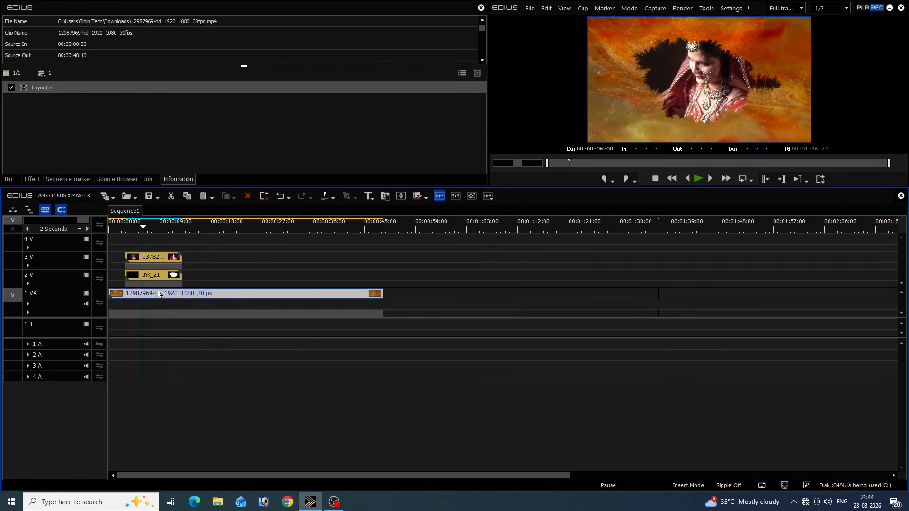
click(86, 293)
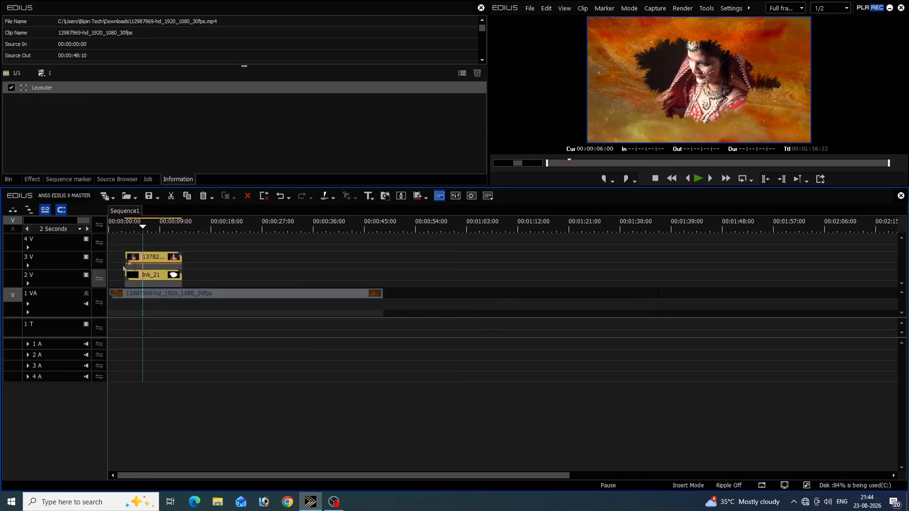
click(132, 231)
key(space)
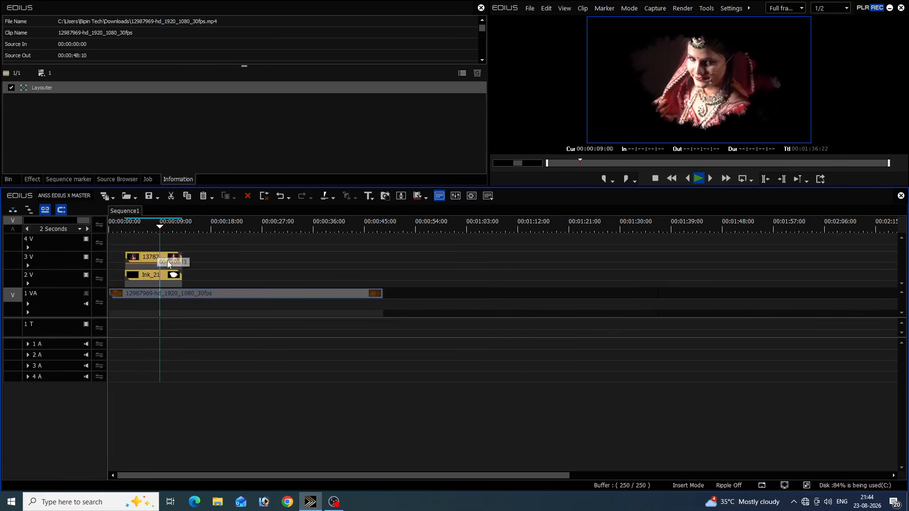
key(space)
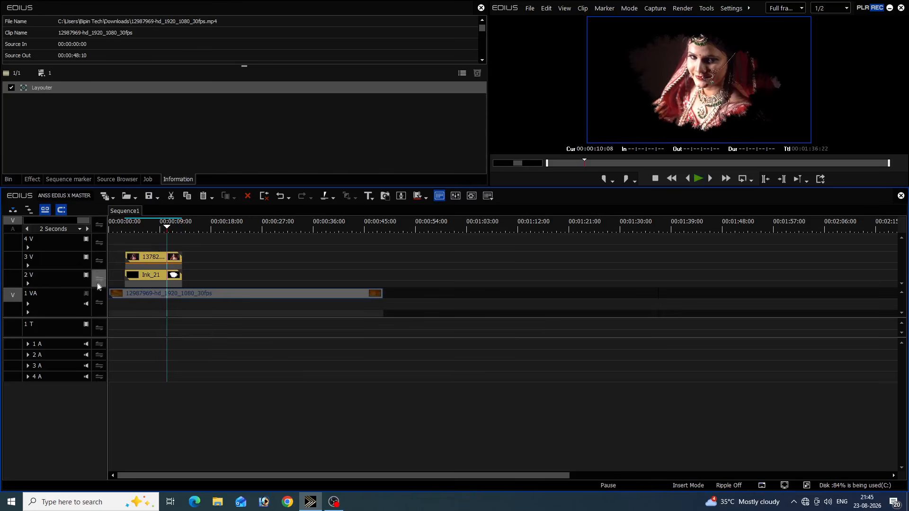
Step: Show the background track 1 VA again and scrub through the matted bride clip
click(86, 294)
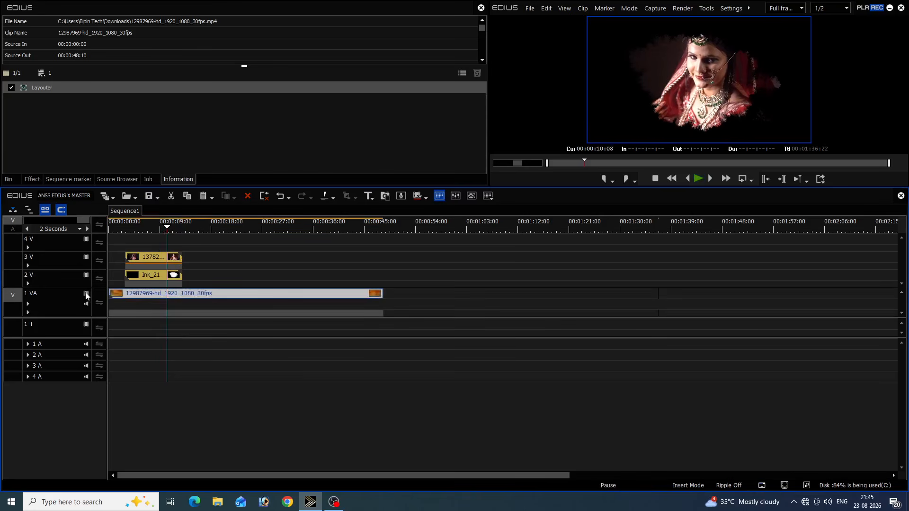
drag(132, 228, 126, 229)
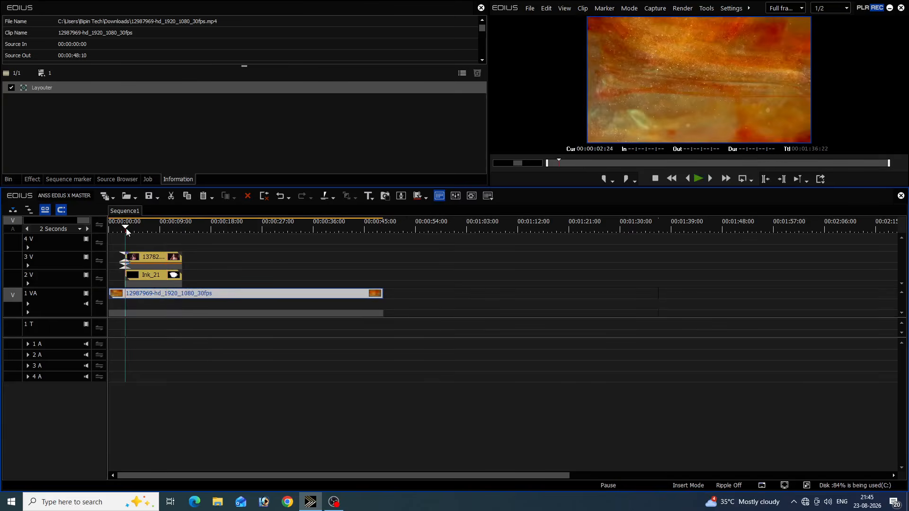
click(158, 231)
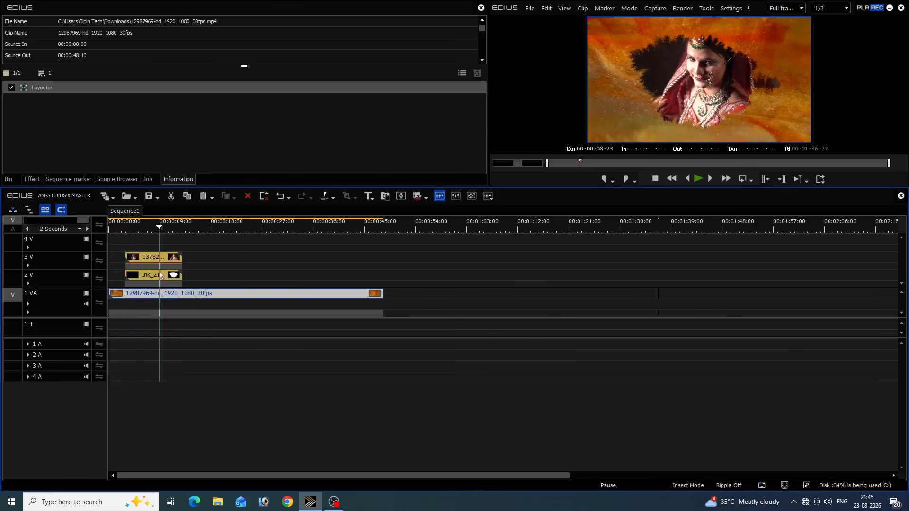
drag(164, 228, 173, 231)
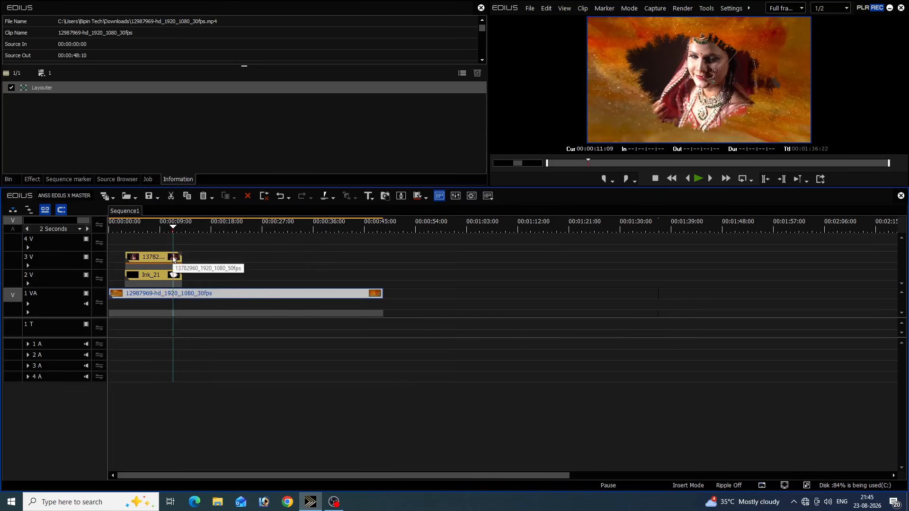
Step: Place another Ink_21 clip on track 1 VA beyond the background's end and examine its ink shape full screen
click(161, 277)
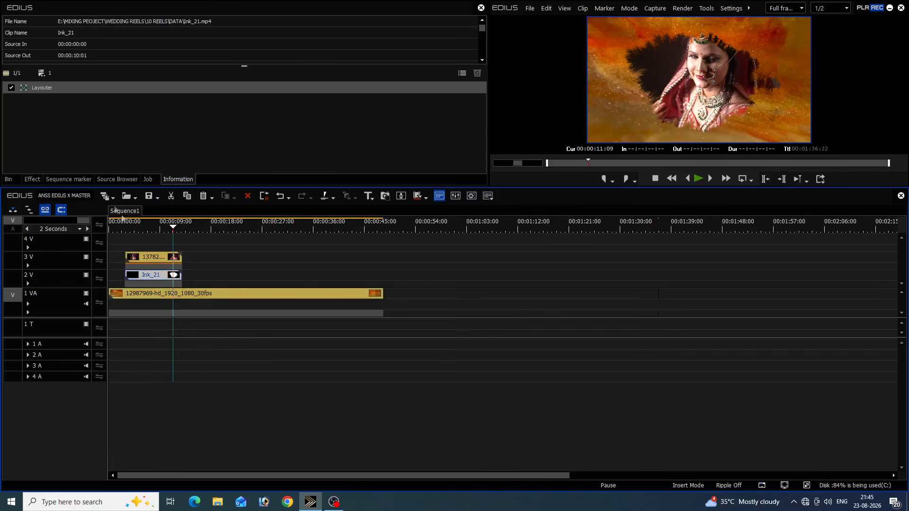
click(9, 180)
drag(246, 100, 435, 297)
drag(436, 227, 462, 240)
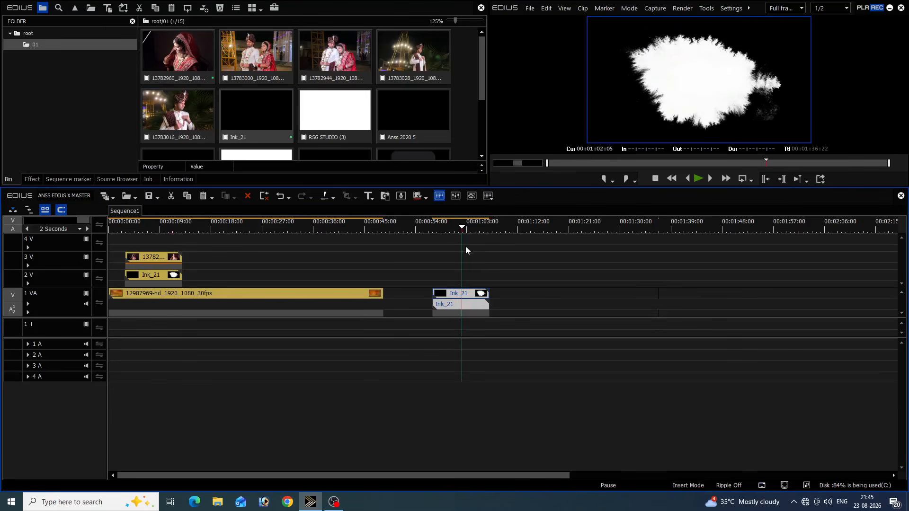
double_click(690, 75)
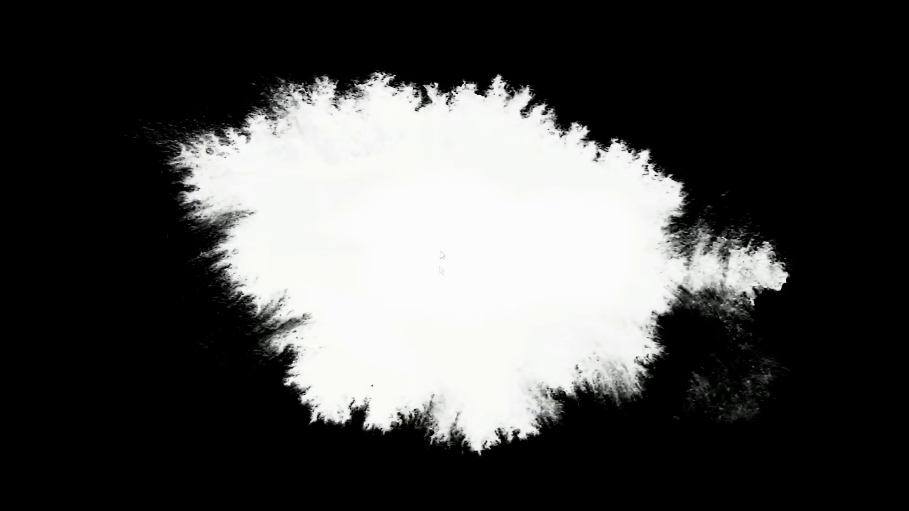
double_click(403, 191)
Step: Place the RSG STUDIO (3) matte clip on track 3V at 00:00:28:20 and play it
click(333, 113)
drag(330, 114, 279, 258)
click(272, 229)
key(space)
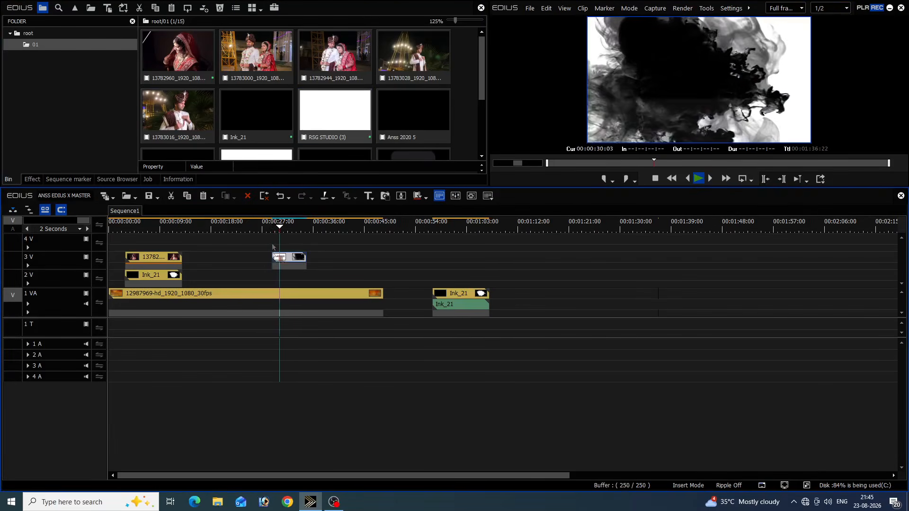
key(space)
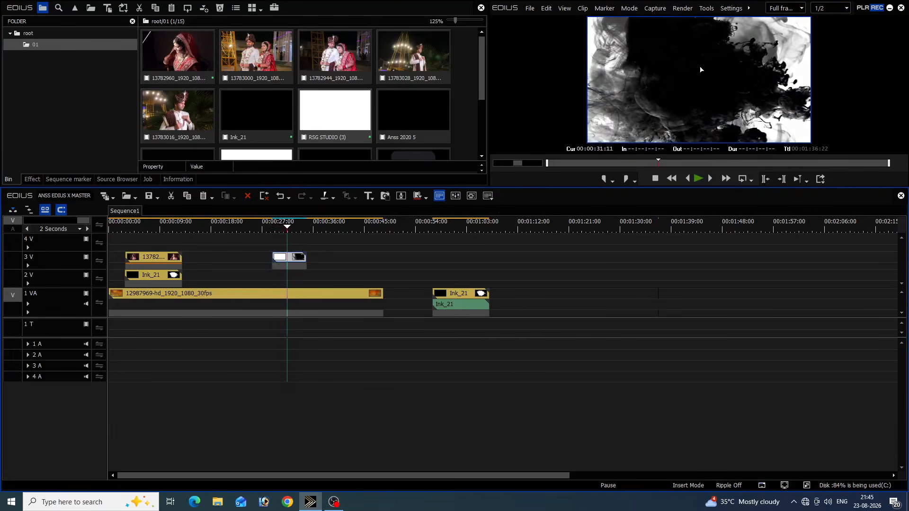
Step: Place the couple clip 13783000 on track 4V above the RSG STUDIO (3) matte and apply Track Matte to it
drag(252, 50, 275, 240)
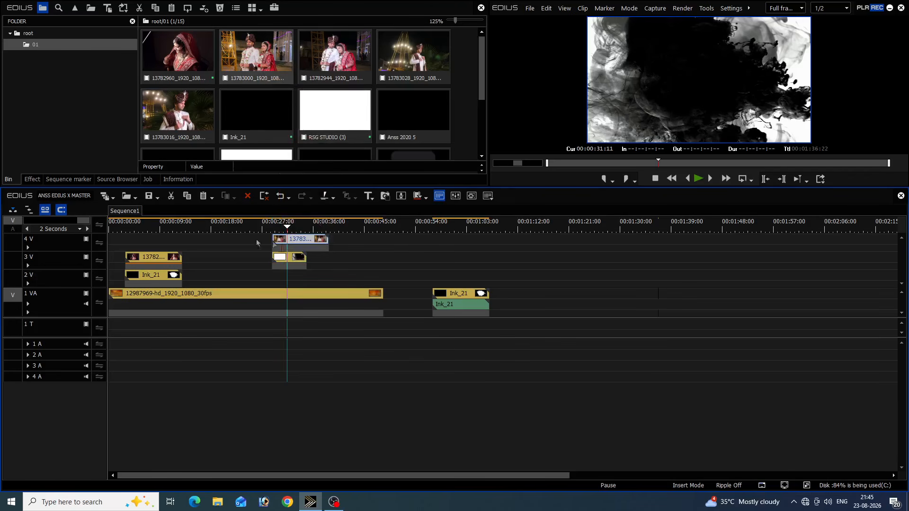
click(31, 179)
drag(259, 54, 280, 248)
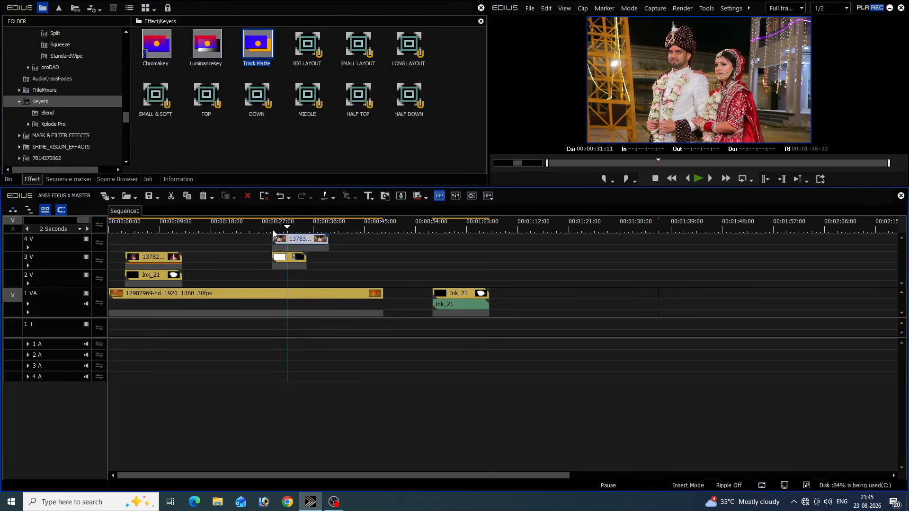
Step: Play the matted couple clip from 00:00:28:20 to check which areas the matte reveals
key(ctrl+i)
key(ctrl+z)
click(264, 225)
key(s)
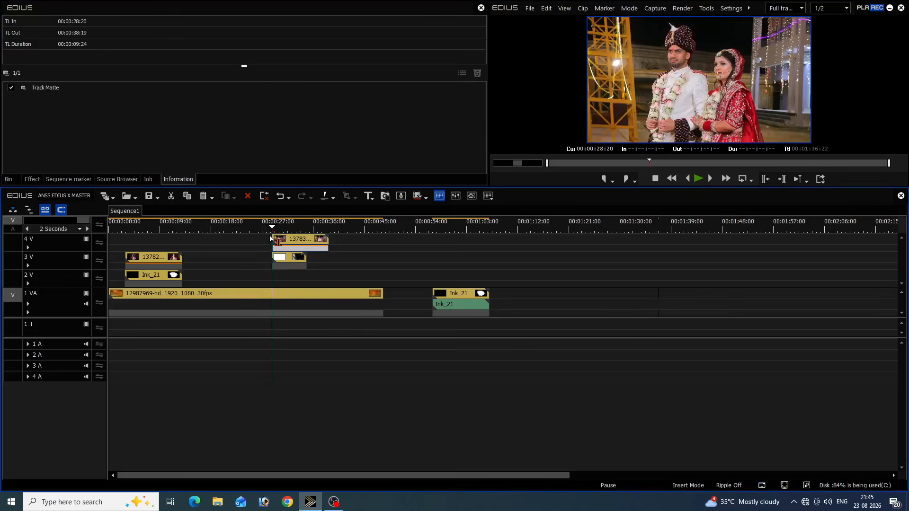
key(space)
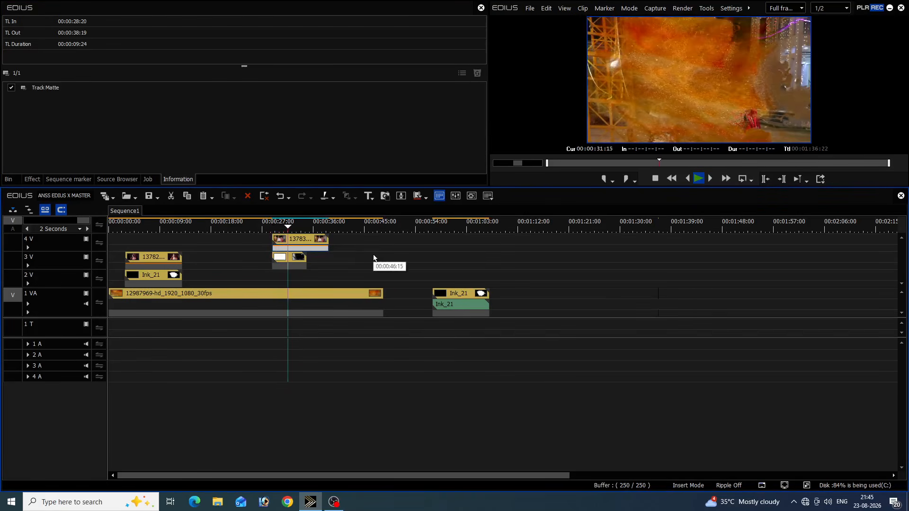
key(space)
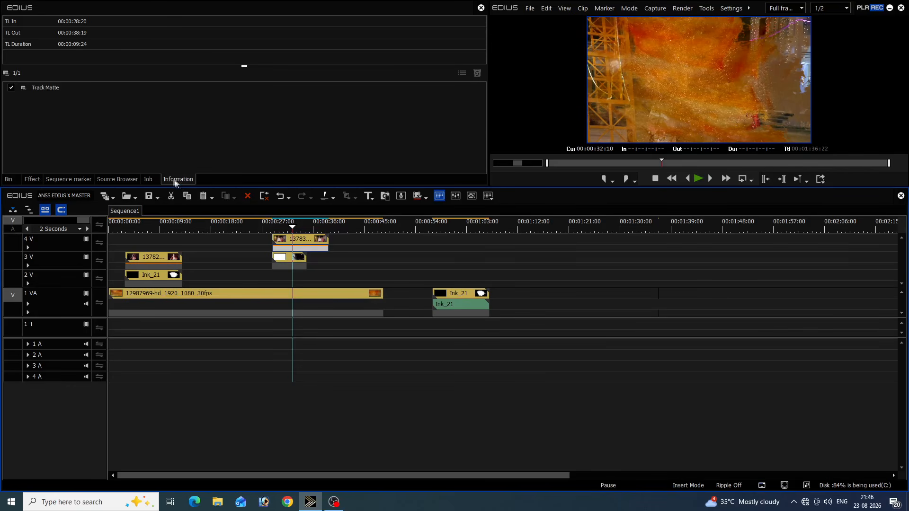
Step: Invert the luminance Track Matte on the couple clip 13783000 on track 4V
double_click(54, 89)
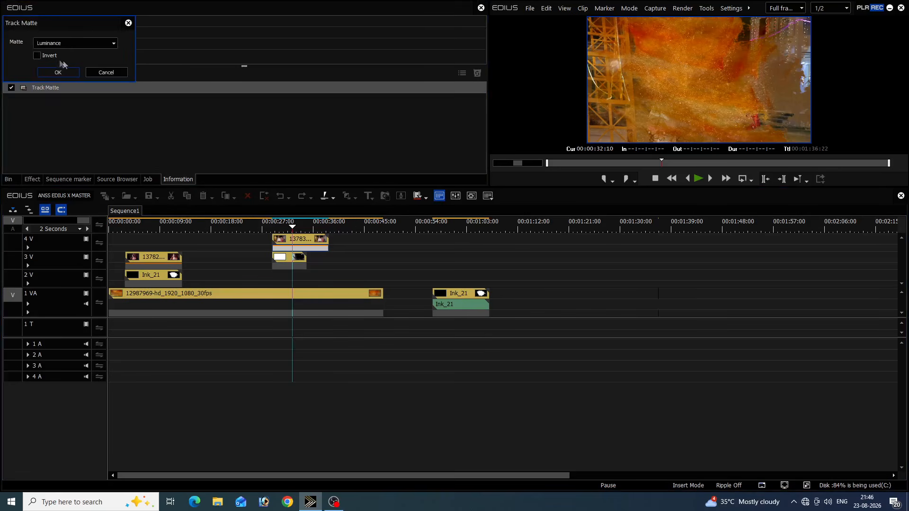
click(37, 56)
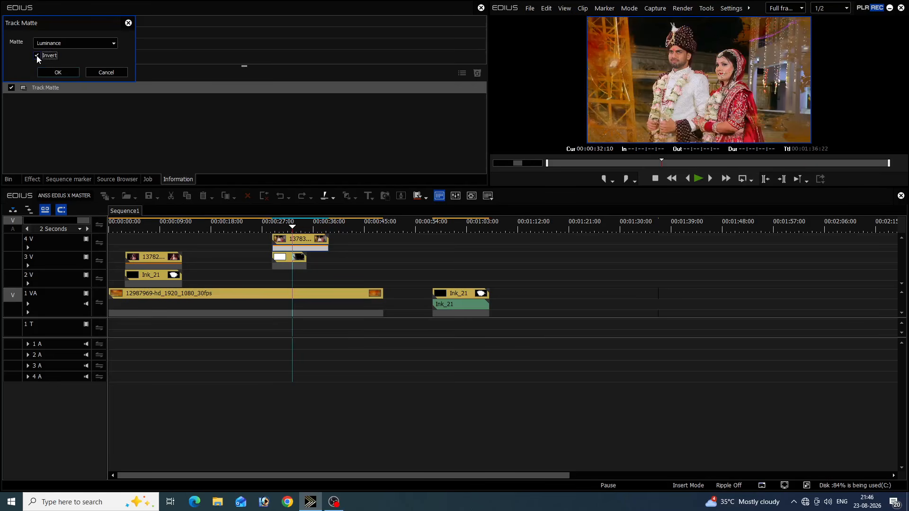
click(53, 74)
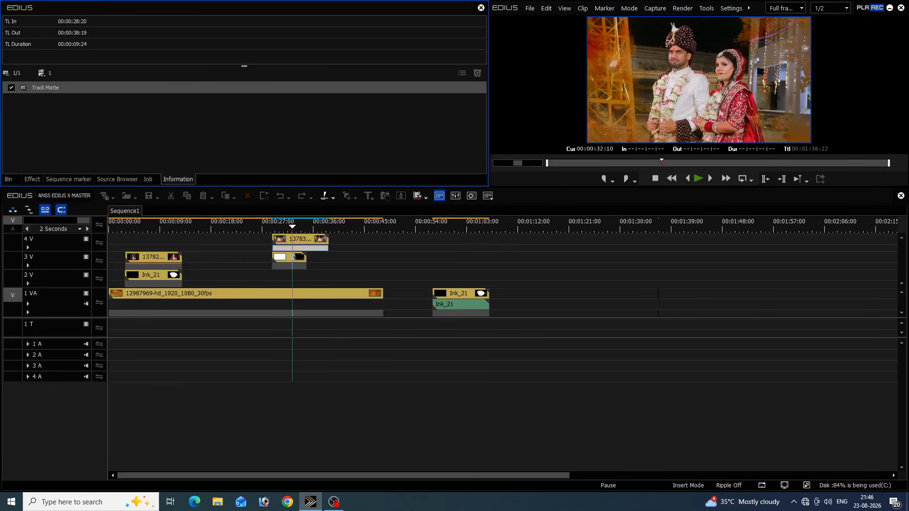
Step: Play the couple clip full screen from its start to check the inverted matte reveal
double_click(734, 112)
double_click(456, 221)
click(272, 226)
double_click(665, 92)
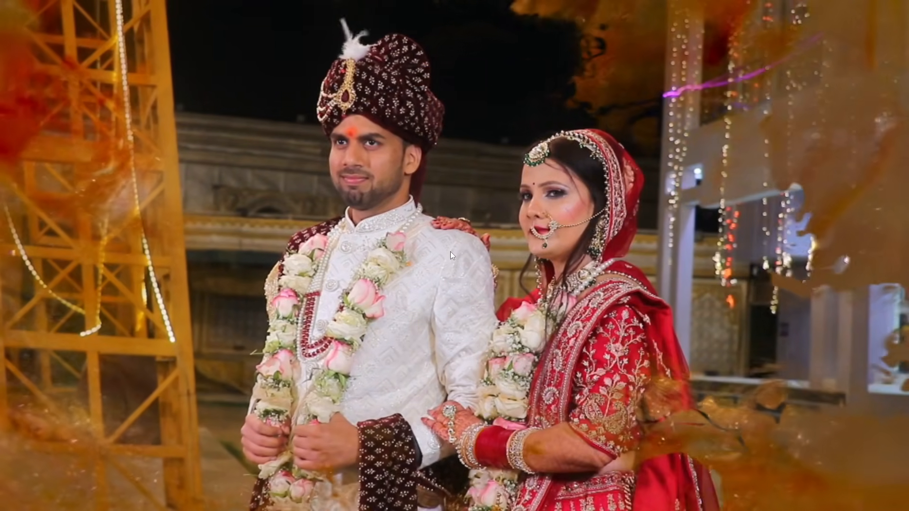
key(space)
key(Escape)
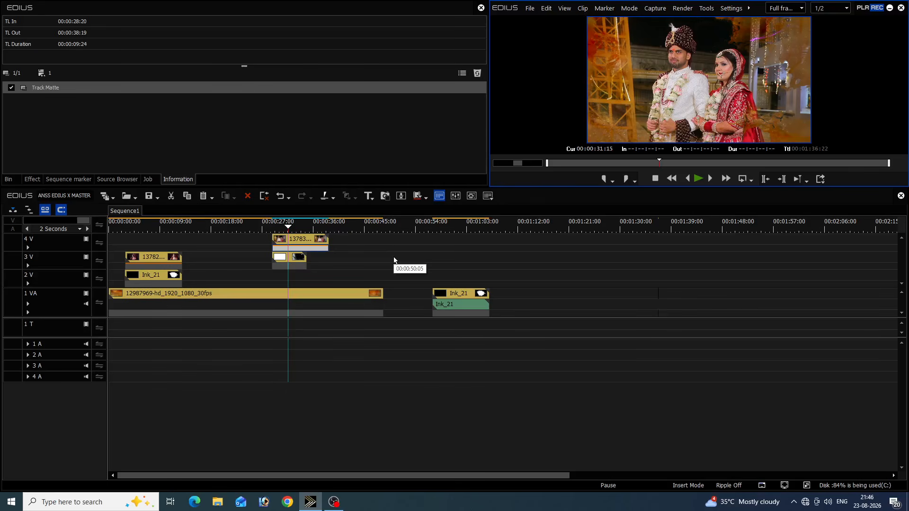
Step: Place the Anss 2020 5 matte clip on track 3V at 00:00:50:06 and play it
click(10, 179)
drag(406, 118, 400, 265)
key(space)
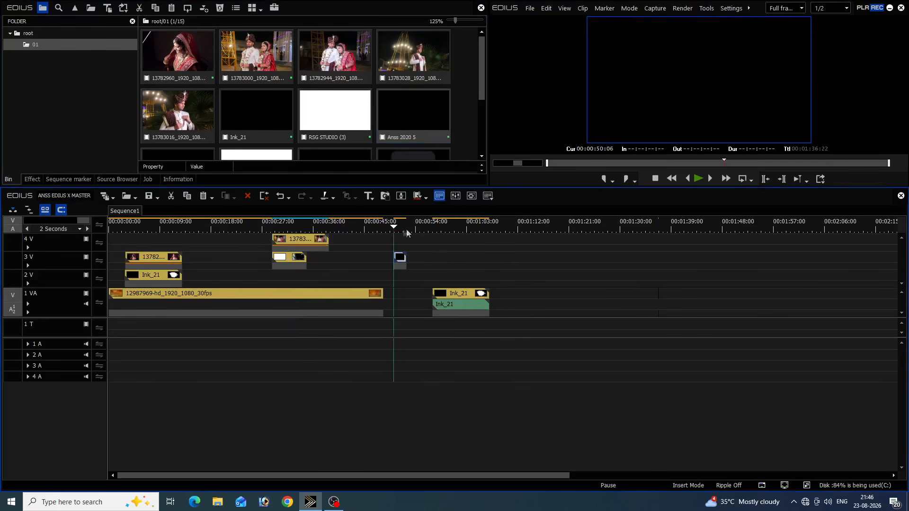
key(space)
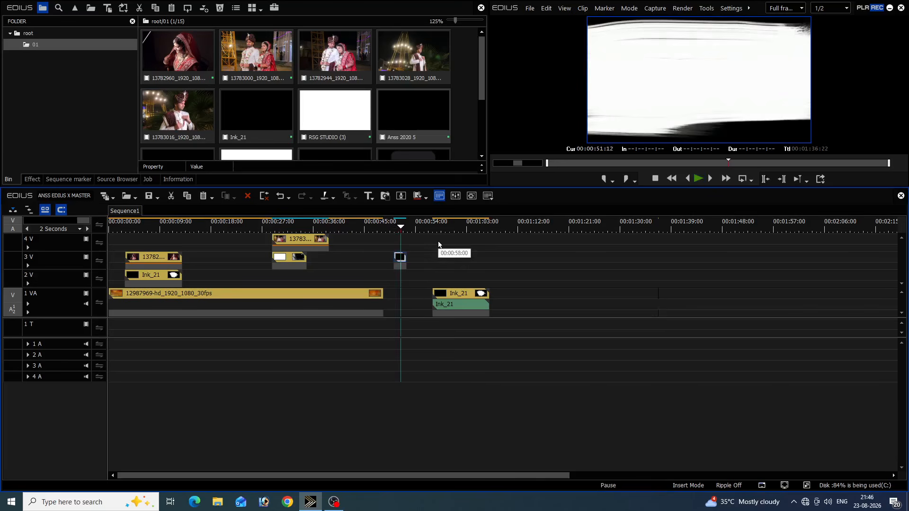
Step: Place the groom clip 13783028 on track 4V above the Anss 2020 5 matte and apply Track Matte to it
drag(399, 61, 401, 239)
click(26, 177)
drag(254, 51, 397, 248)
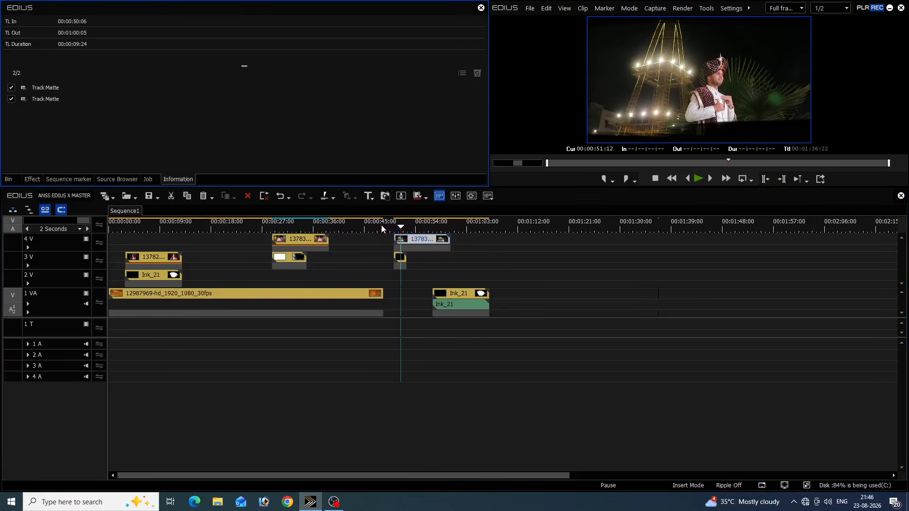
Step: Move the groom clip and its Anss 2020 5 matte together 00:00:07:19 earlier over the background and play them
click(393, 228)
click(401, 259)
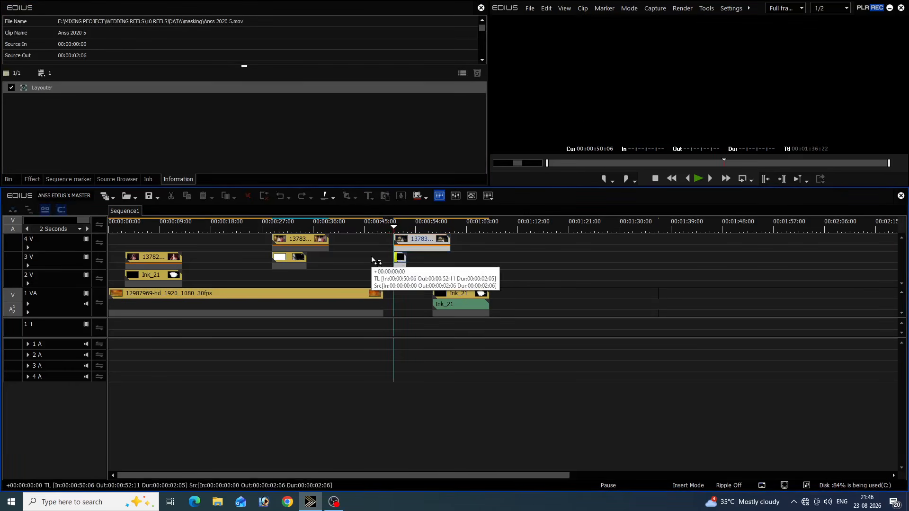
drag(401, 259, 356, 259)
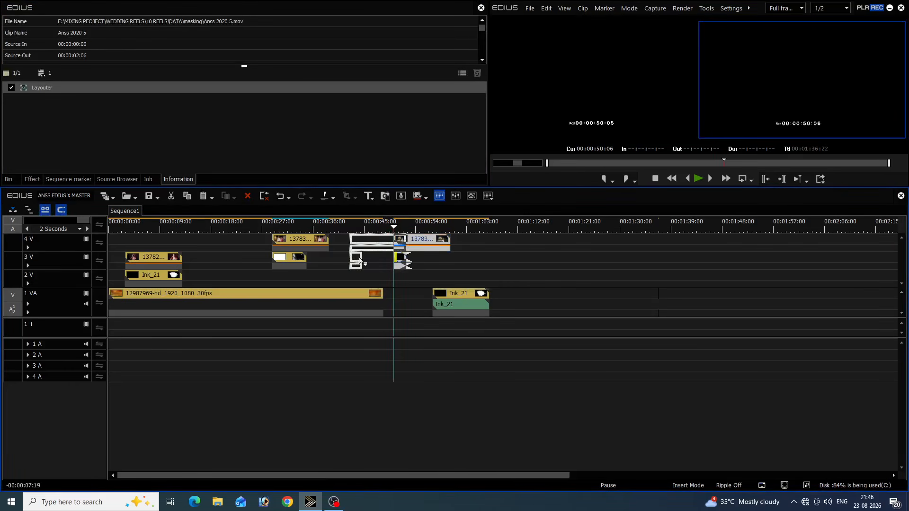
click(349, 228)
key(space)
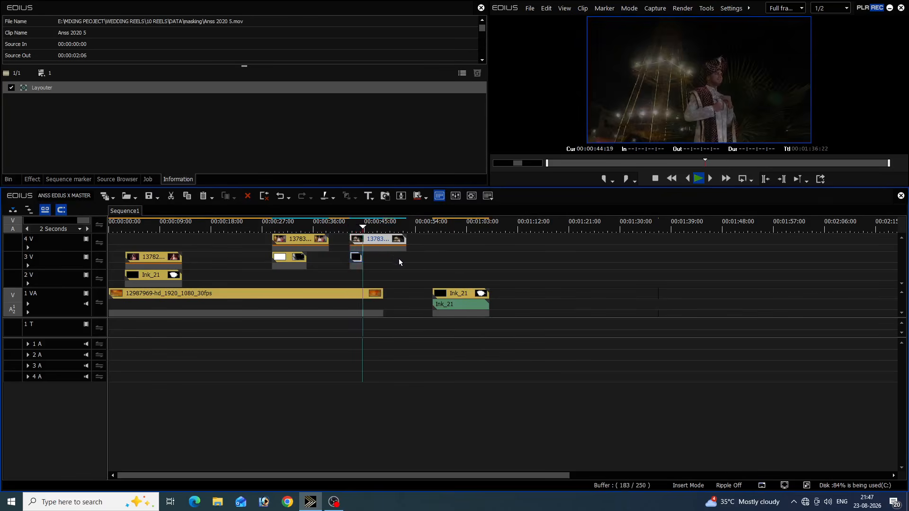
key(space)
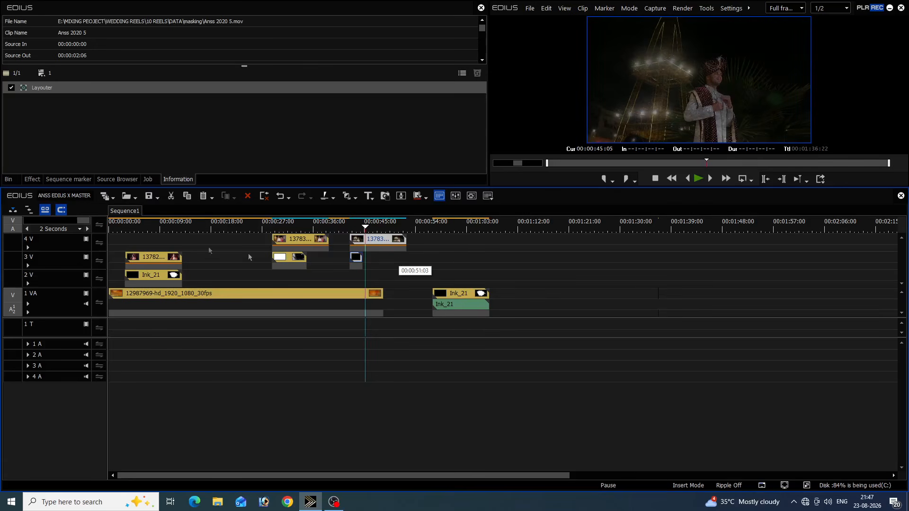
Step: Delete the spare Ink_21 clip from track 1 VA beyond the background's end
click(9, 179)
click(452, 296)
key(Delete)
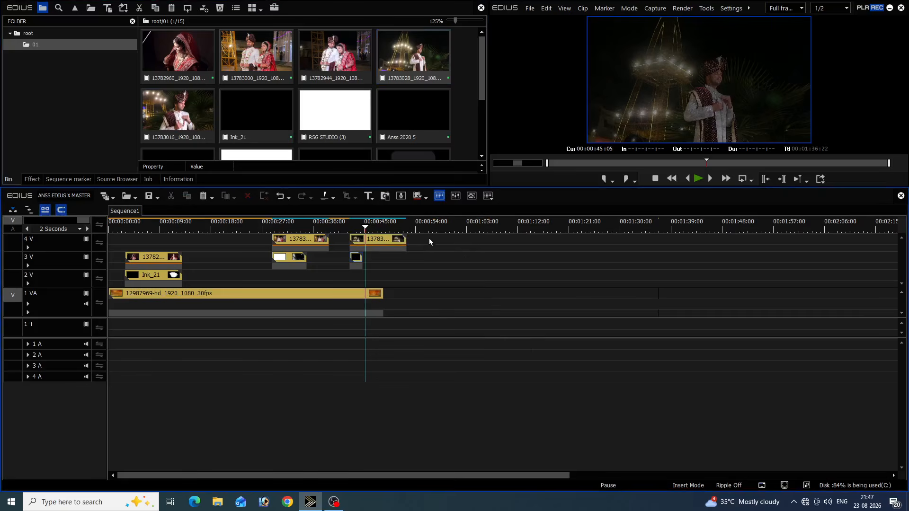
Step: Place the vecteezy_neumorphic rounded-square image on track 2V at 00:00:58:00 and view its shape
scroll(281, 125, down, 3)
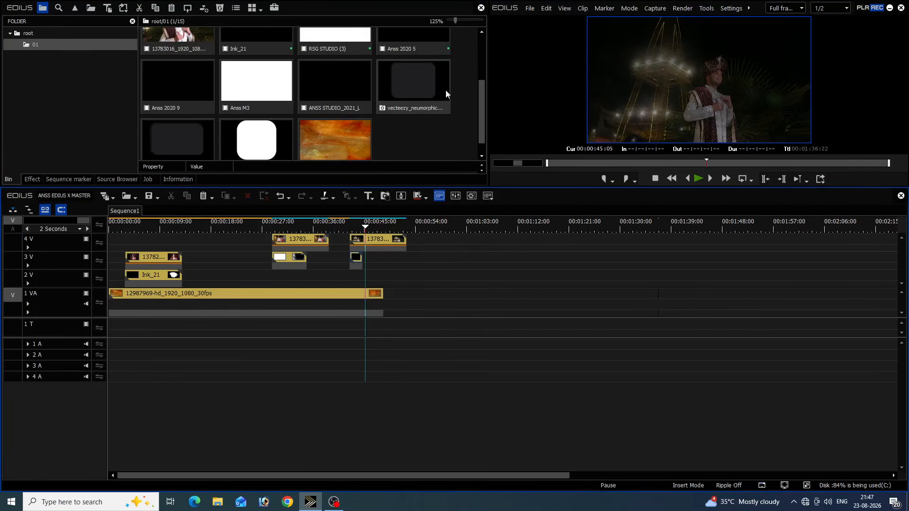
drag(406, 81, 441, 280)
mouse_move(443, 230)
mouse_down()
mouse_move(463, 243)
mouse_move(438, 242)
mouse_up()
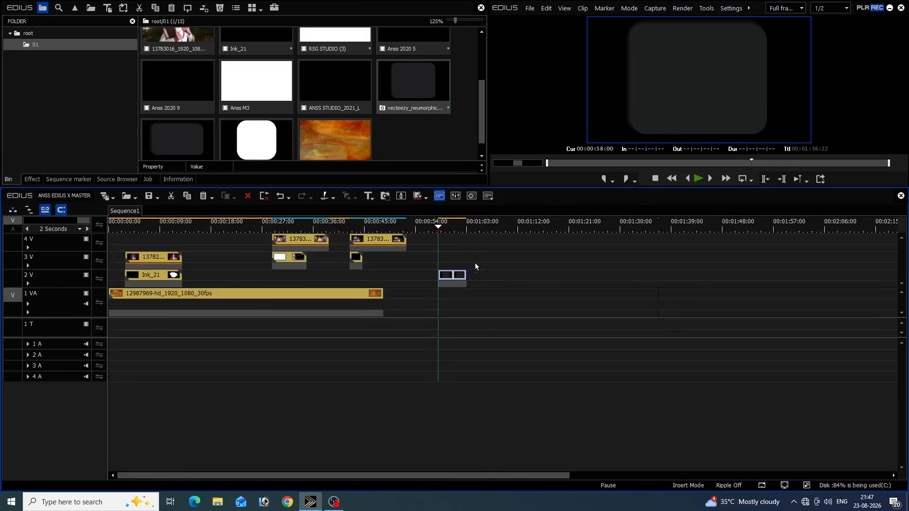
Step: Add the bride clip 13782960 on track 3V above the neumorphic shape, shifting the later clip groups earlier so this pair starts at 00:00:39:22
scroll(275, 91, up, 3)
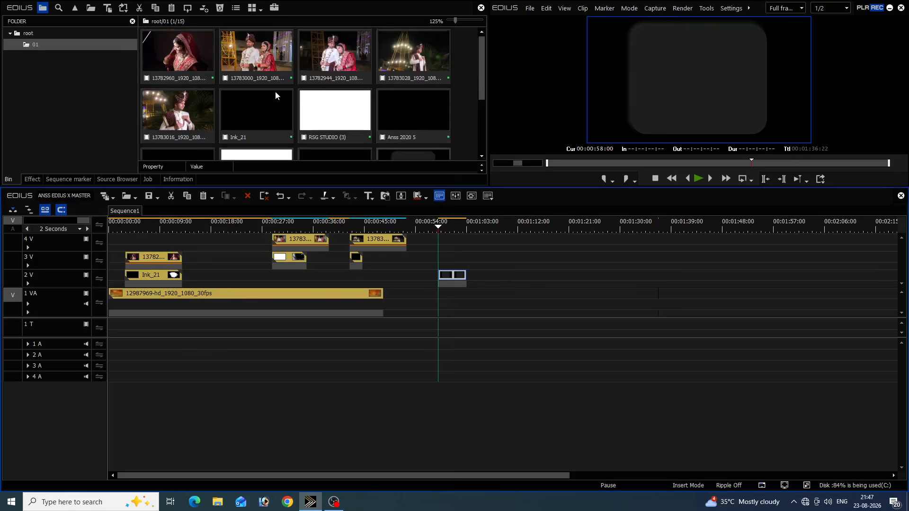
drag(170, 54, 209, 248)
drag(417, 242, 355, 273)
click(335, 231)
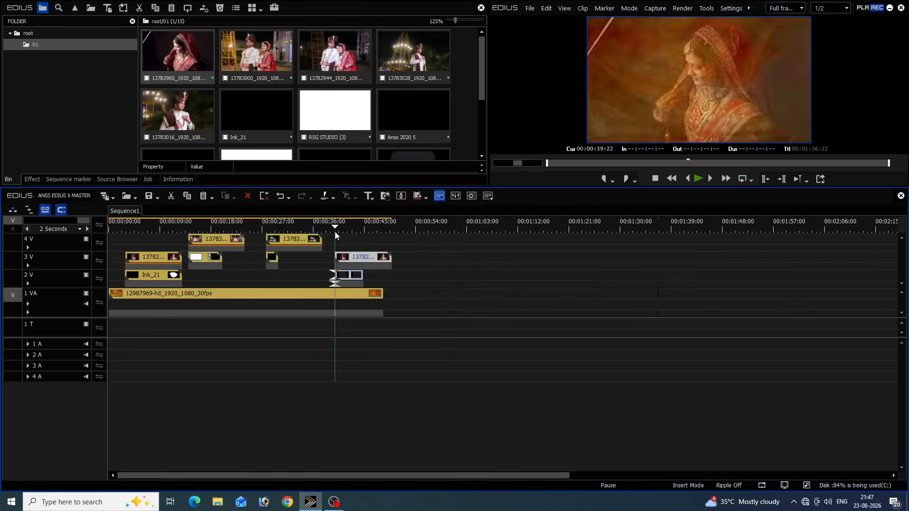
Step: Apply Track Matte to the bride clip 13782960 and check the composite full screen
click(32, 179)
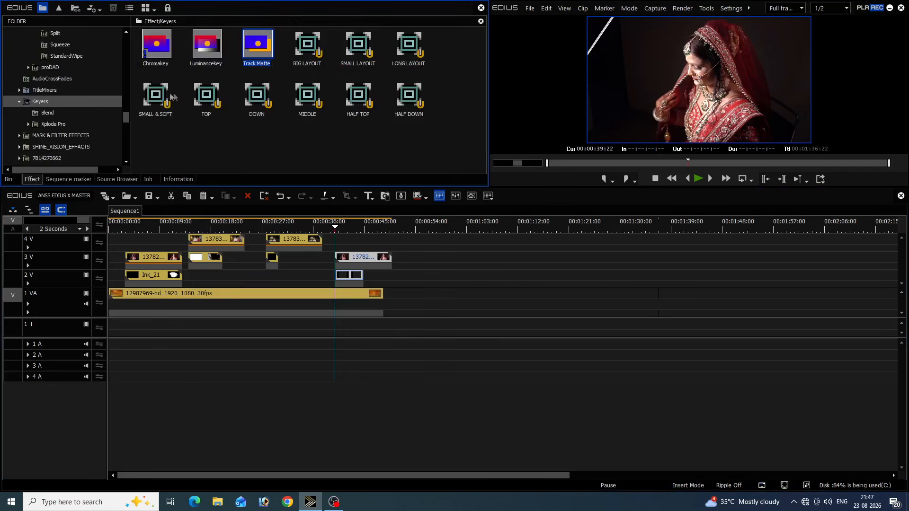
drag(257, 45, 352, 268)
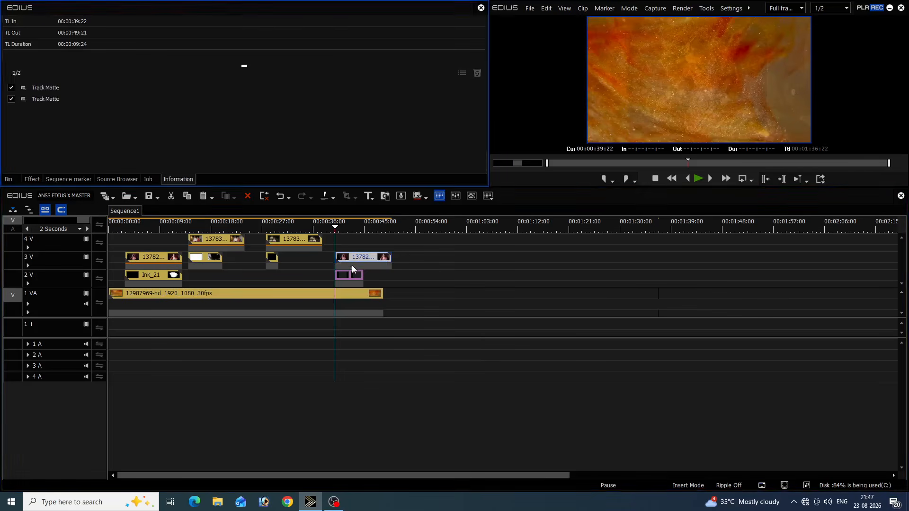
mouse_move(334, 229)
mouse_down()
mouse_move(354, 237)
mouse_move(337, 232)
mouse_move(344, 237)
mouse_up()
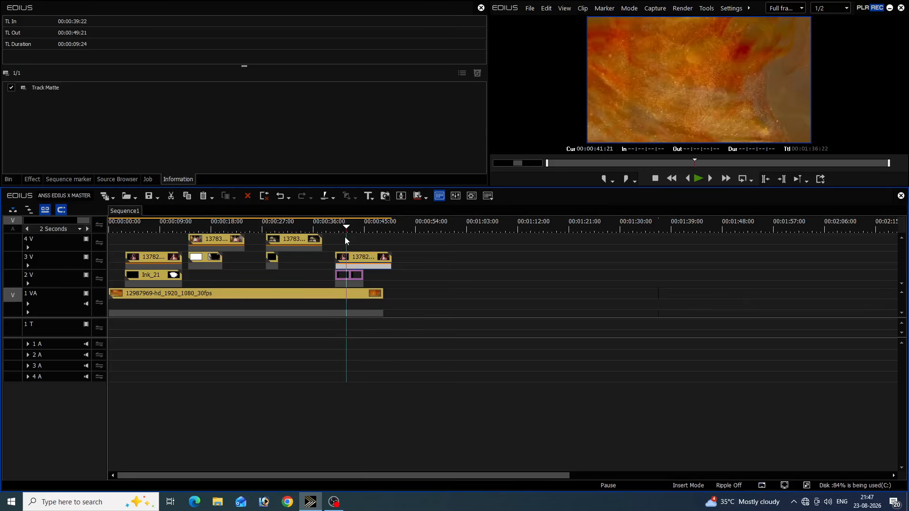
double_click(725, 70)
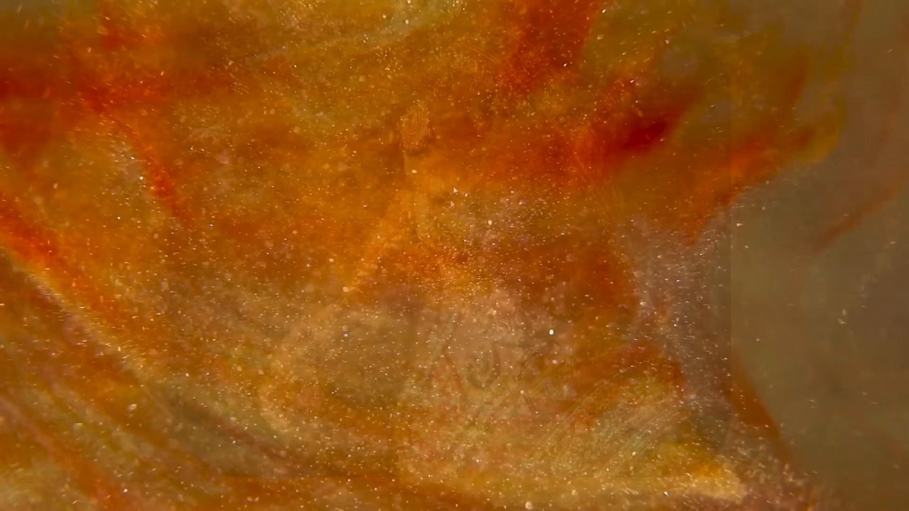
double_click(547, 247)
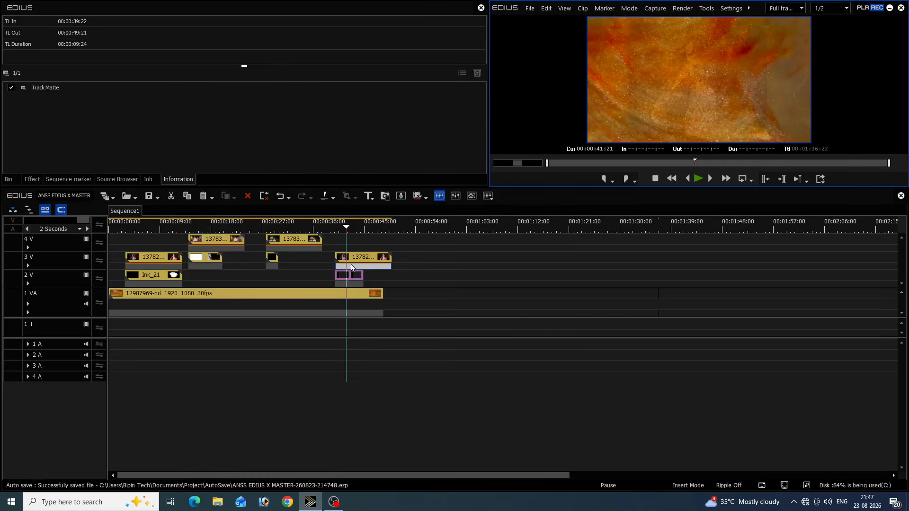
Step: Set the bride clip's Track Matte type to Alpha
double_click(48, 89)
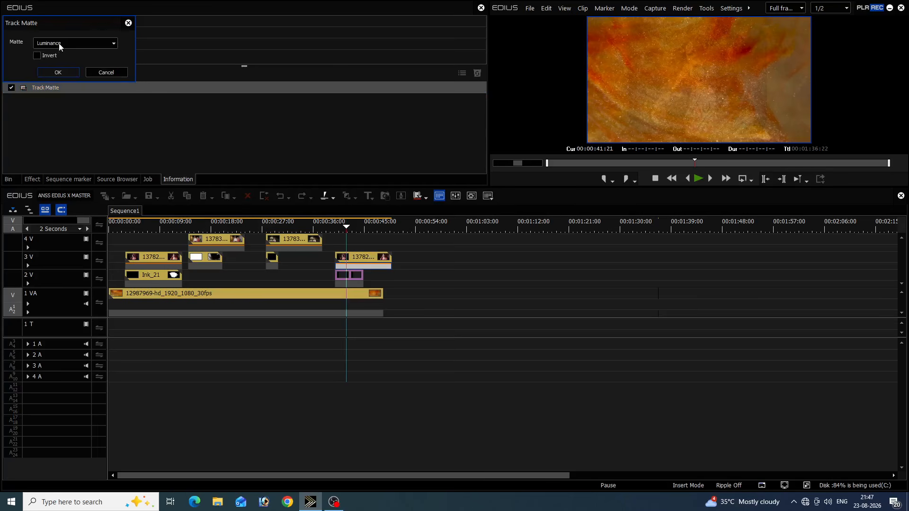
click(107, 44)
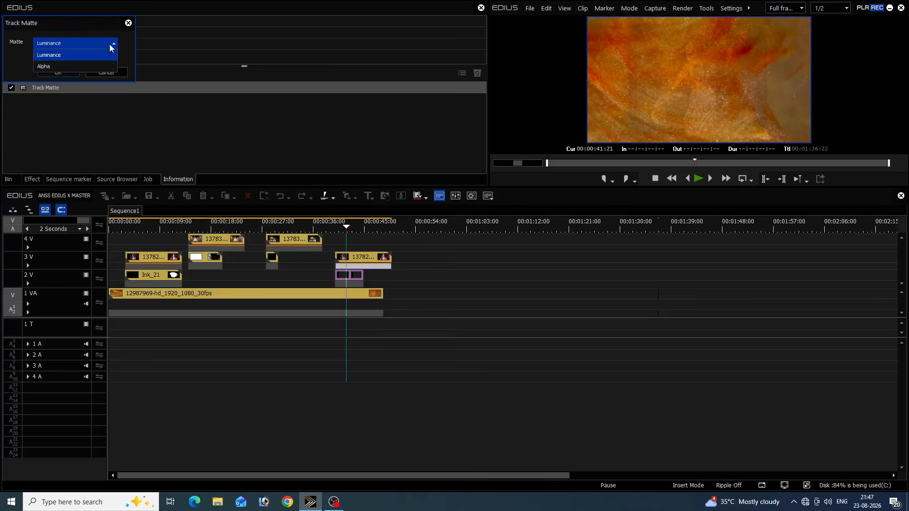
click(44, 67)
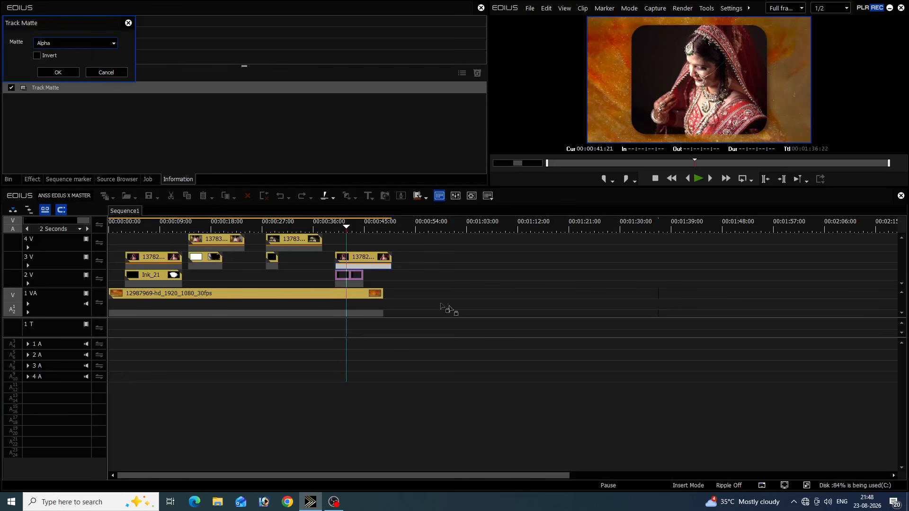
click(58, 72)
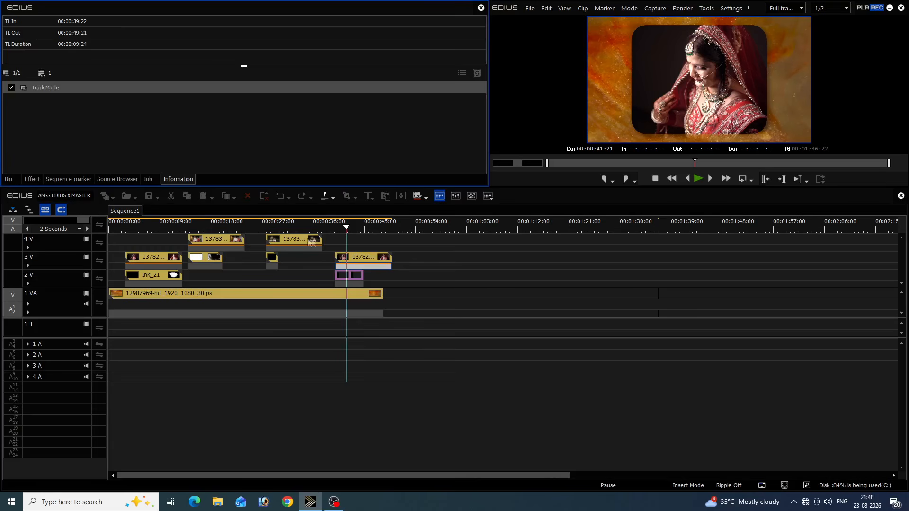
Step: Move the bride clip aside to inspect the neumorphic shape over the background, and return it above the shape
drag(350, 261, 430, 262)
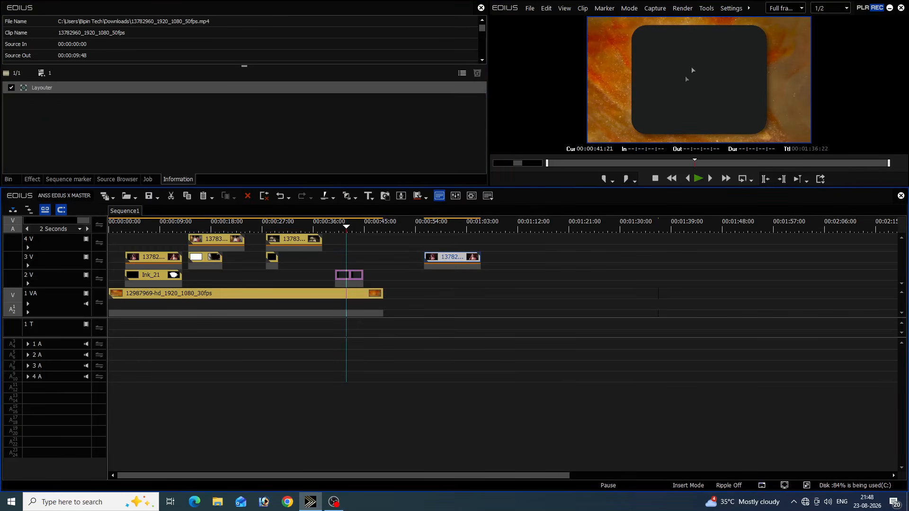
drag(462, 258, 368, 265)
mouse_move(347, 228)
mouse_down()
mouse_move(363, 231)
mouse_move(345, 237)
mouse_up()
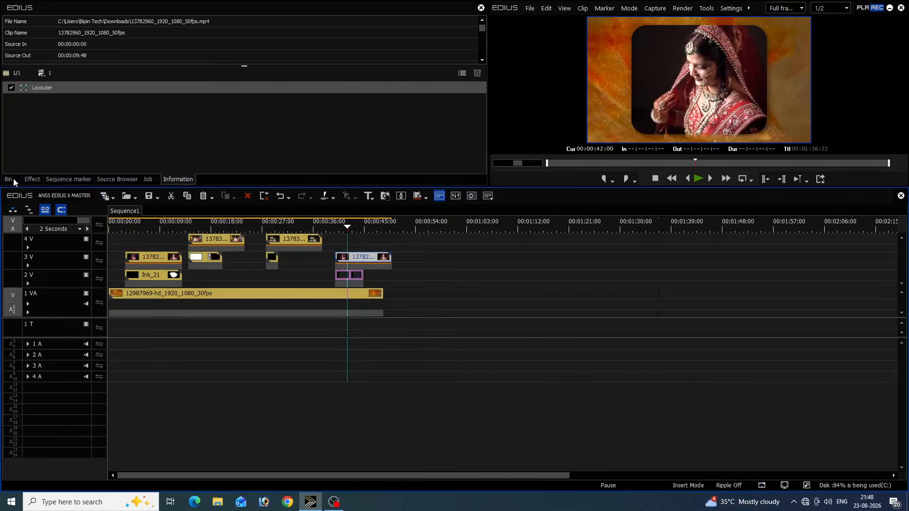
Step: Place the white vecteezy_element-shape-icon image on track 2V at 00:00:58:16 and the groom clip 13783016 above it on track 3V
click(13, 178)
scroll(355, 135, down, 2)
drag(279, 139, 444, 277)
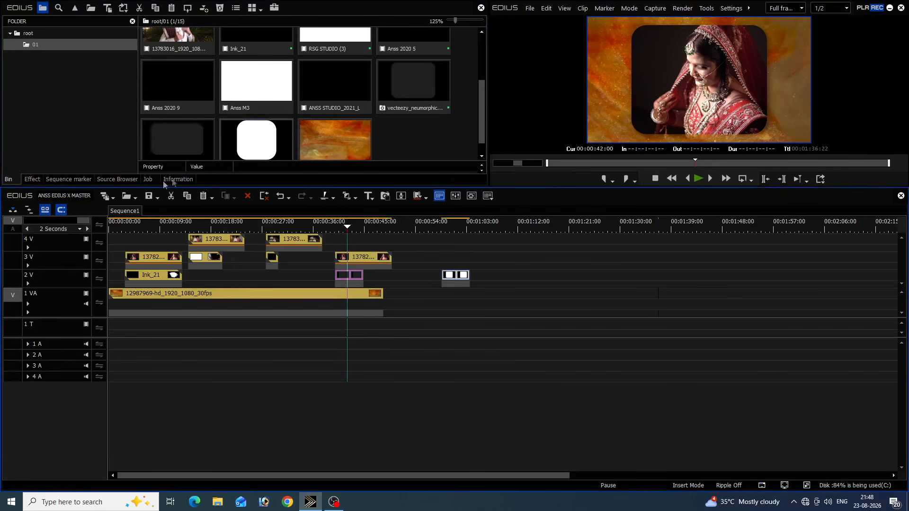
scroll(234, 126, up, 1)
drag(178, 114, 443, 258)
Step: Apply Track Matte to the groom clip 13783016 and view its composite at 00:00:58:16
click(32, 179)
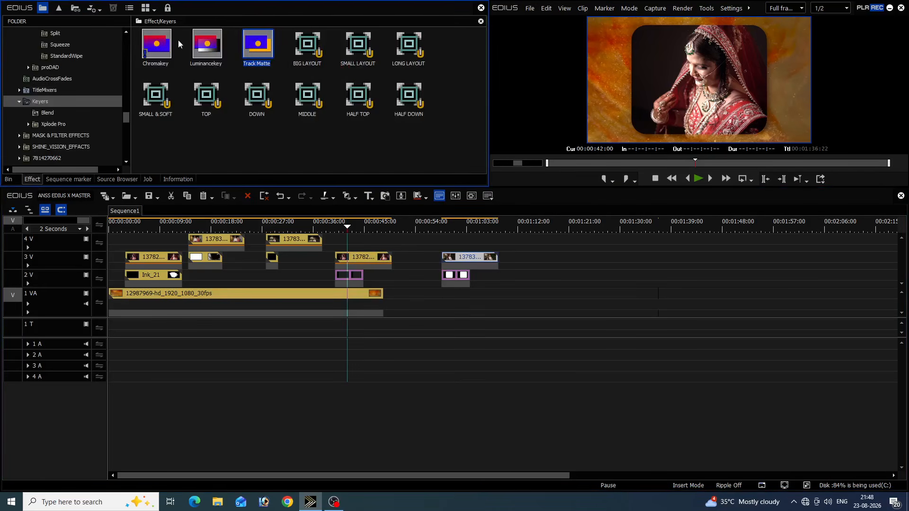
drag(255, 51, 459, 263)
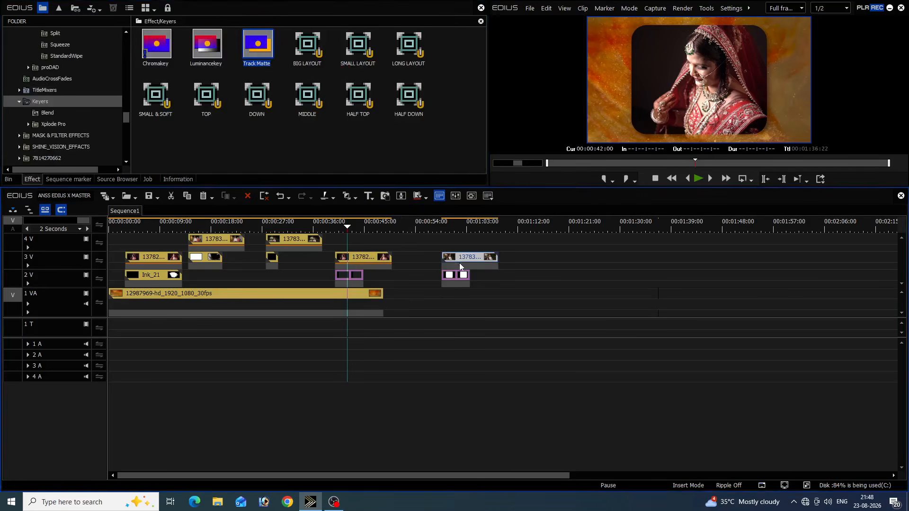
drag(450, 231, 445, 228)
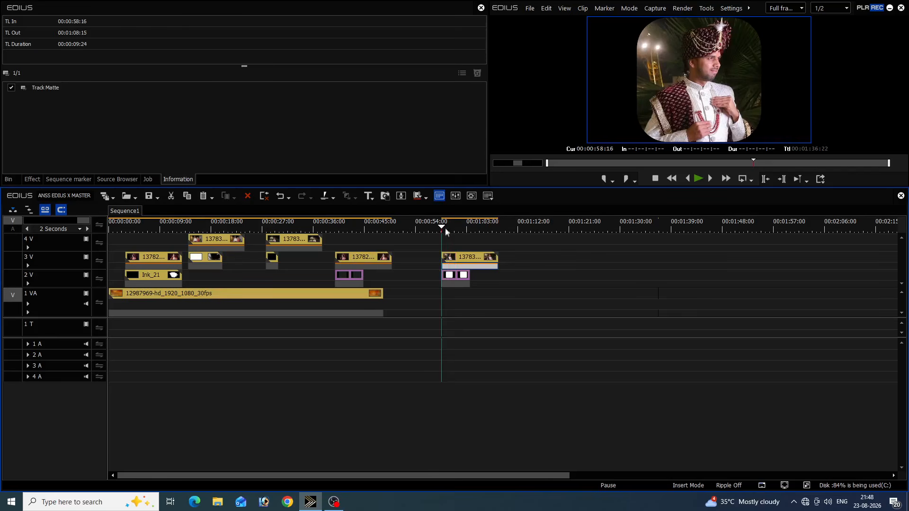
Step: Select the groom's white shape matte to identify it, and compare with the bride composite at 00:00:41:23
click(459, 275)
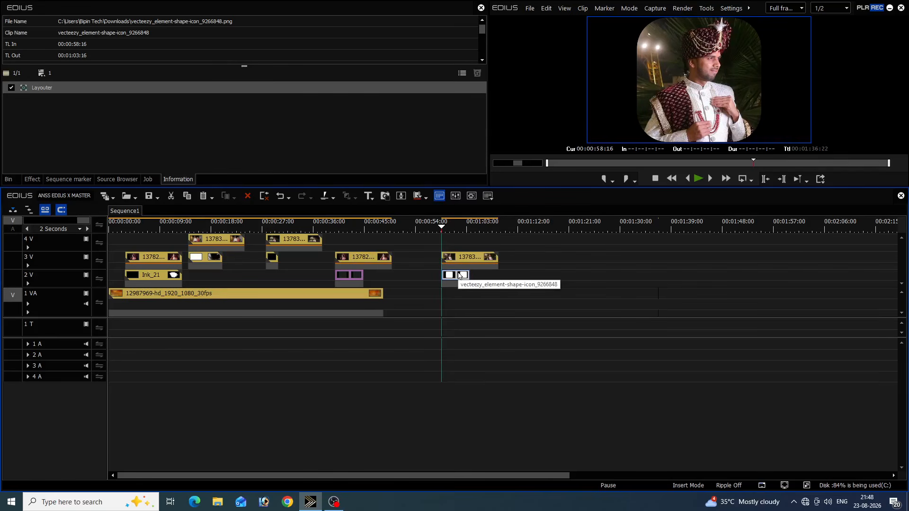
click(384, 229)
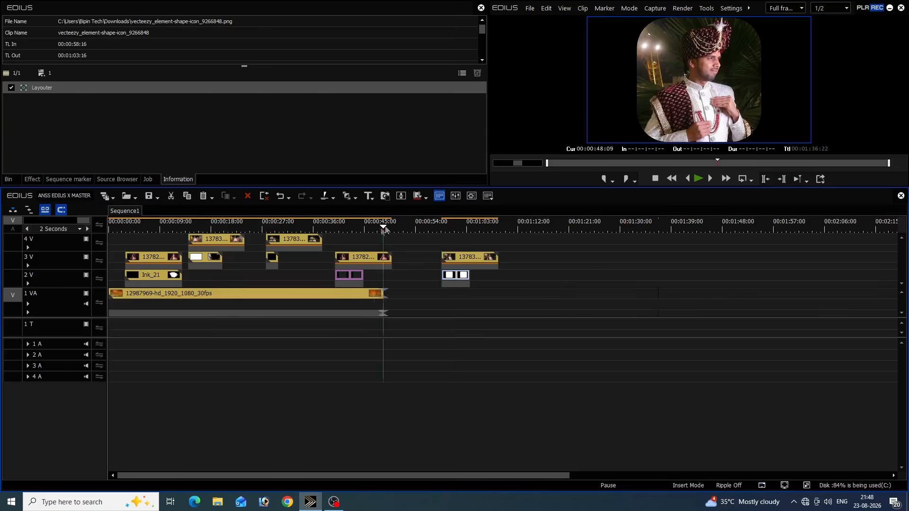
drag(385, 229, 347, 231)
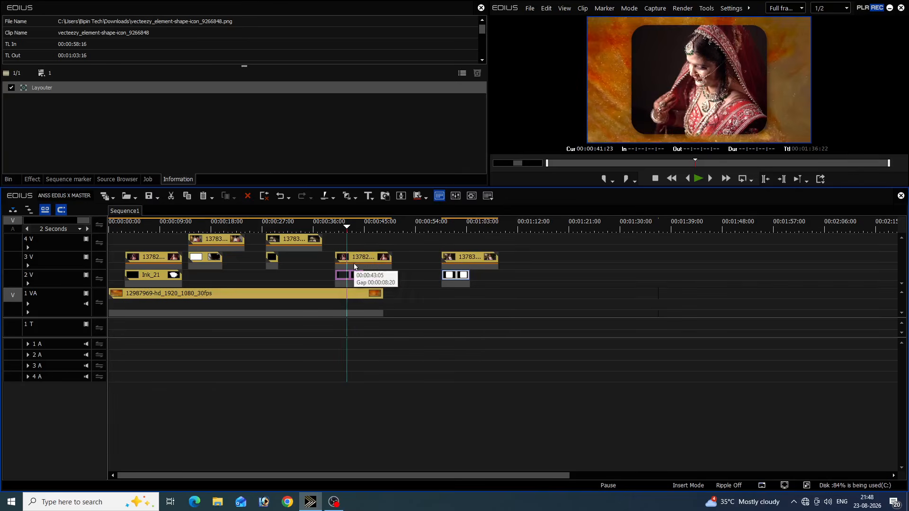